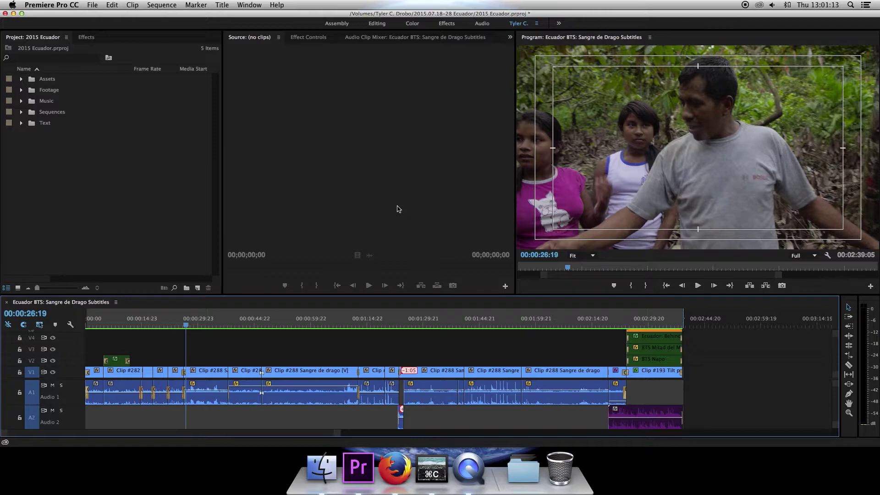
Close the Alte Haas Grotesk font page in Firefox, leaving the serif/sans-serif comparison image
{"action": "left_click", "coordinate": [394, 469]}
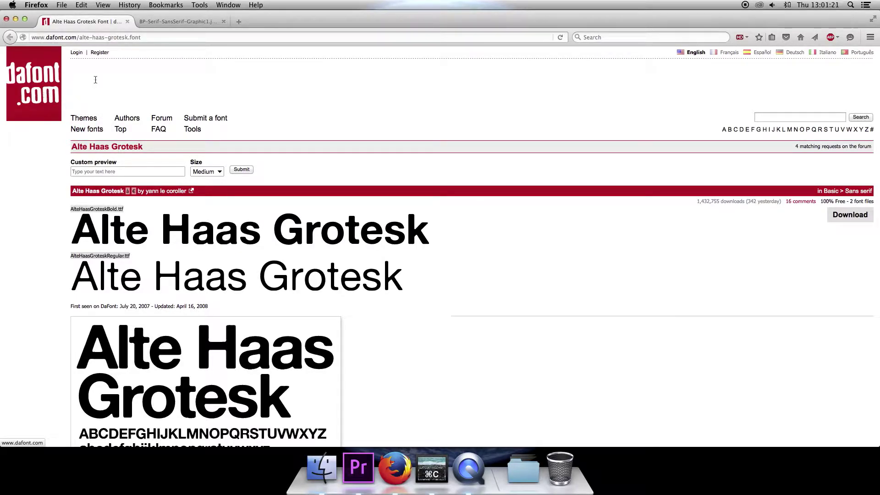
{"action": "left_click", "coordinate": [127, 21]}
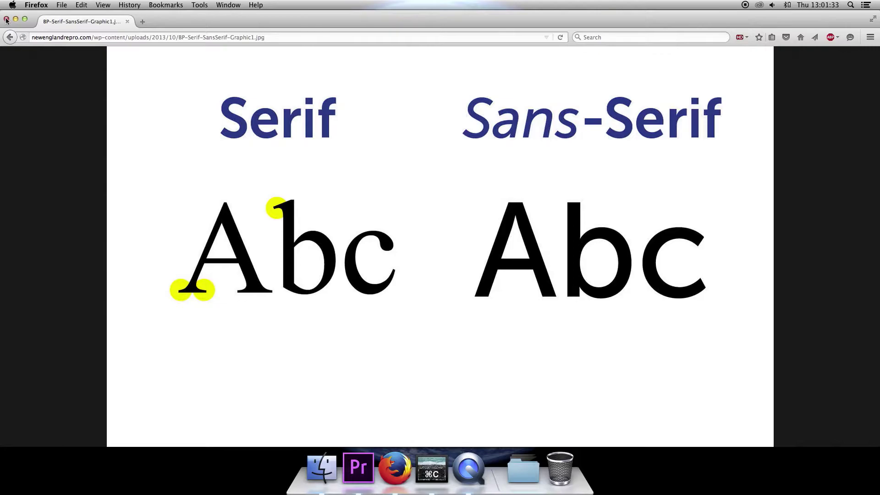
Return to Premiere and play through the interview clip to locate the line
{"action": "key", "text": "super+w"}
{"action": "left_click", "coordinate": [270, 350]}
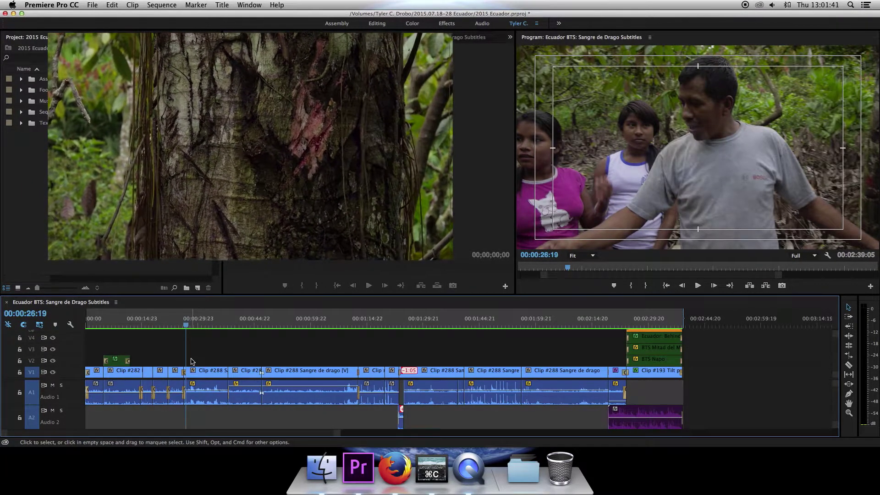
{"action": "key", "text": "space"}
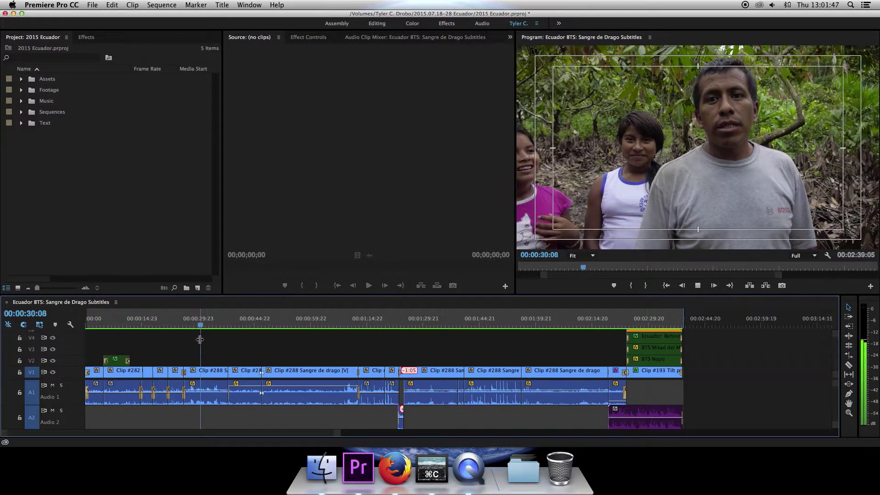
{"action": "key", "text": "space"}
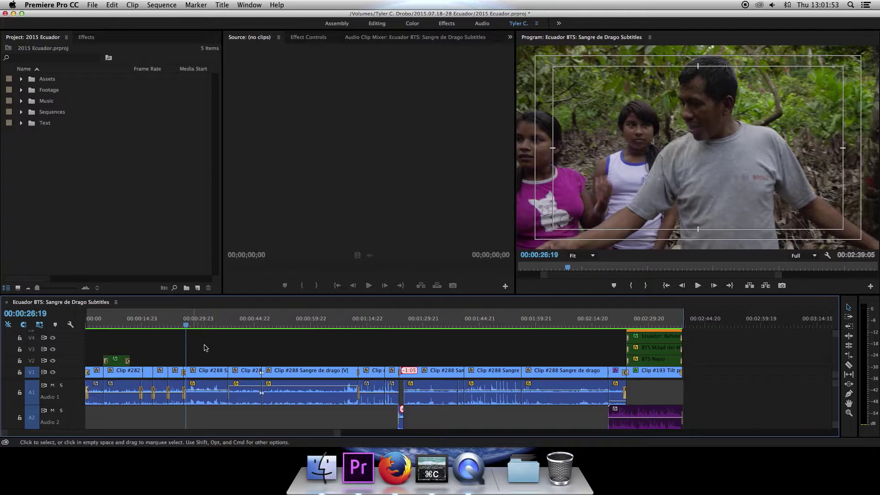
Zoom into the timeline and step the playhead to 00:00:28:00
{"action": "key", "text": "z"}
{"action": "key", "text": "z"}
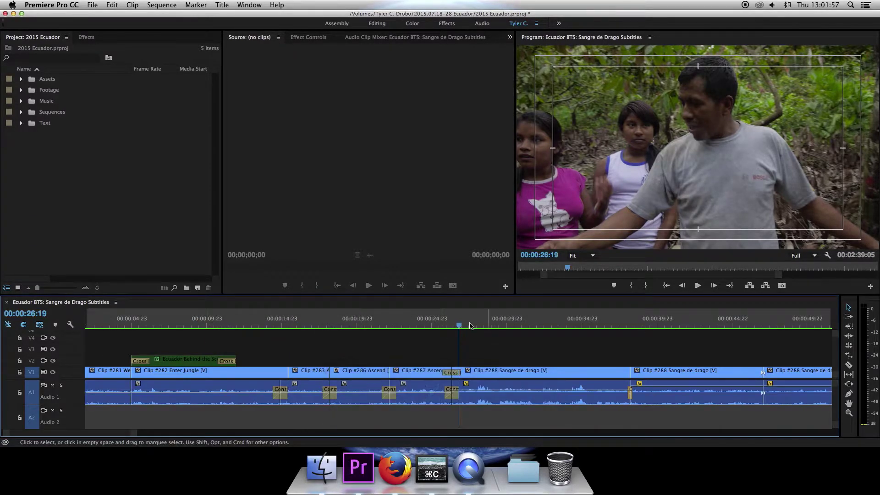
{"action": "left_click", "coordinate": [473, 325]}
{"action": "key", "text": "Right"}
{"action": "key", "text": "Right"}
{"action": "key", "text": "Right"}
{"action": "key", "text": "Right"}
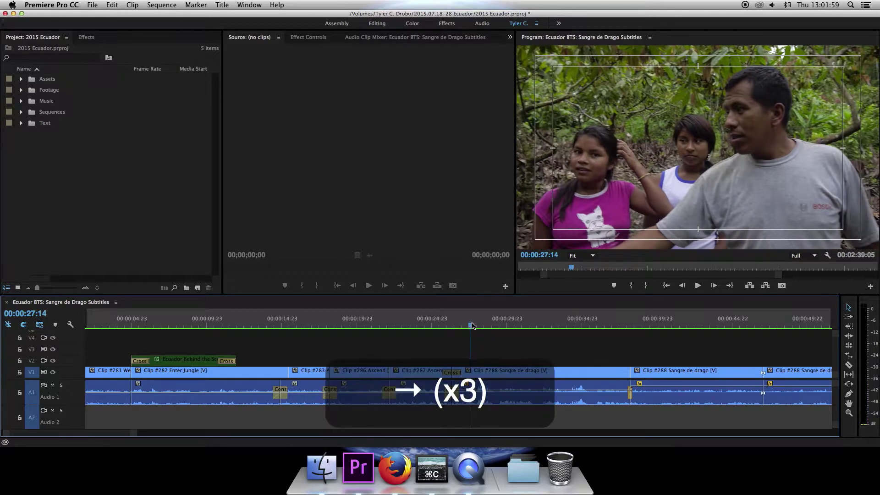
{"action": "key", "text": "Right"}
{"action": "key", "text": "Right"}
{"action": "key", "text": "Right"}
{"action": "key", "text": "Right"}
{"action": "key", "text": "Right"}
{"action": "key", "text": "Right"}
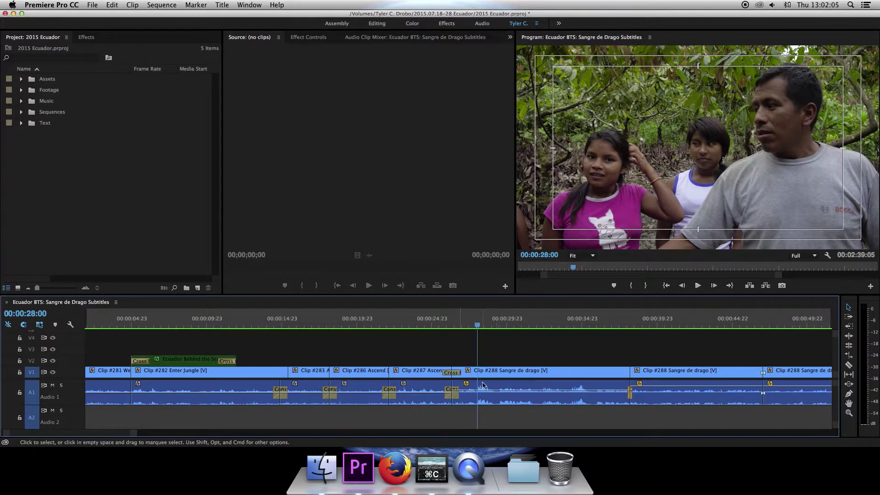
Create a new title named 'Tell me what it is, please.' and select the name to copy it
{"action": "left_click", "coordinate": [95, 5]}
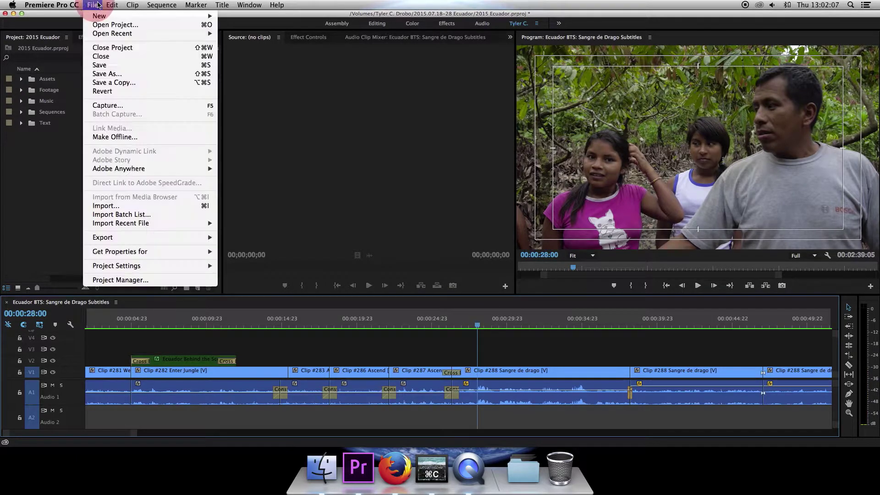
{"action": "mouse_move", "coordinate": [176, 20]}
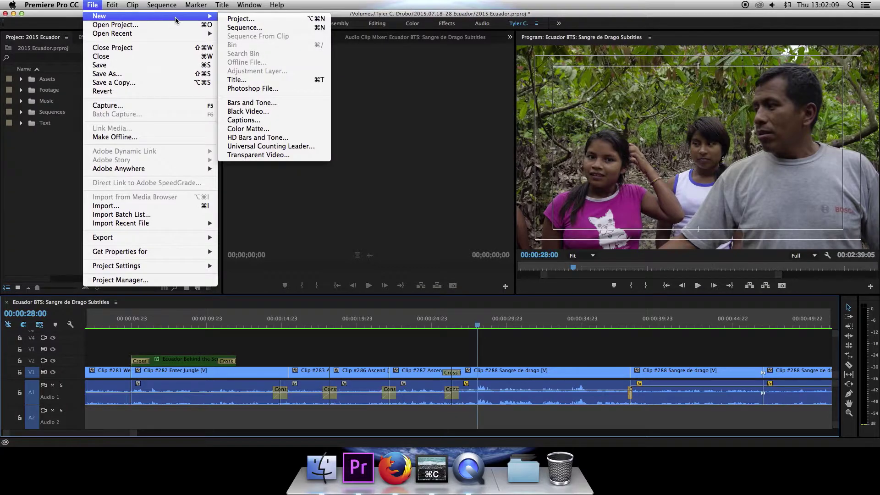
{"action": "left_click", "coordinate": [235, 80]}
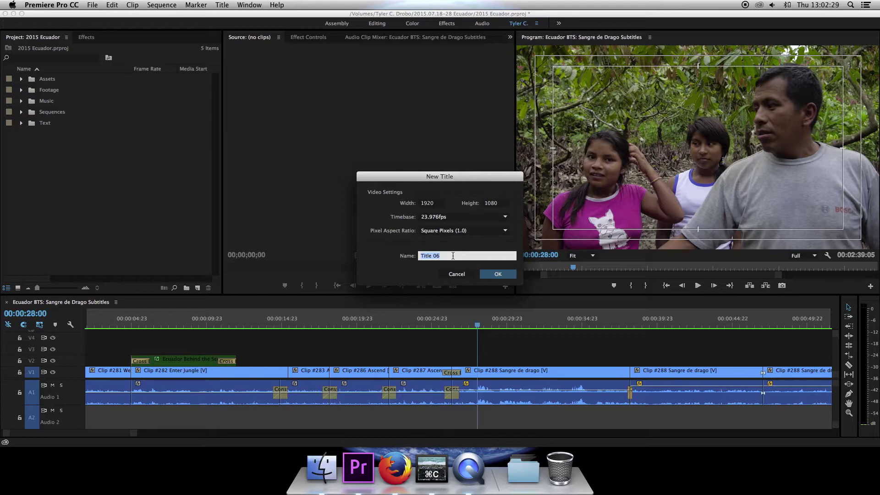
{"action": "type", "text": "Tel"}
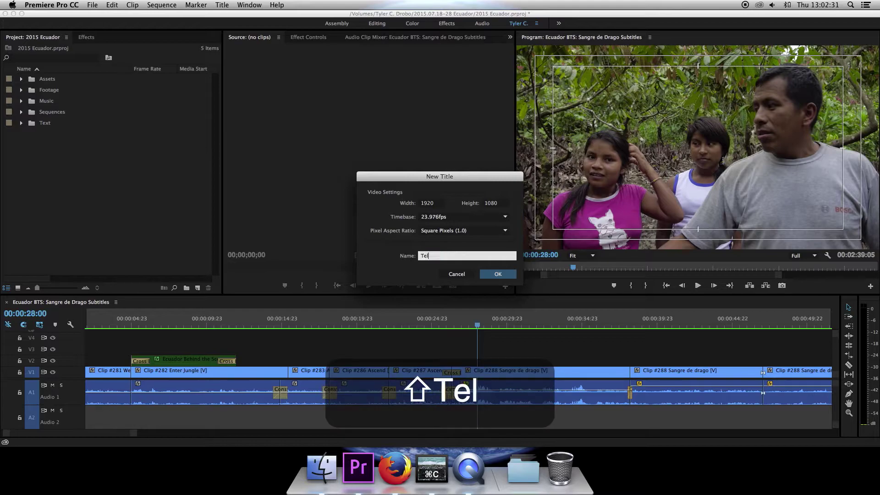
{"action": "type", "text": "l me what "}
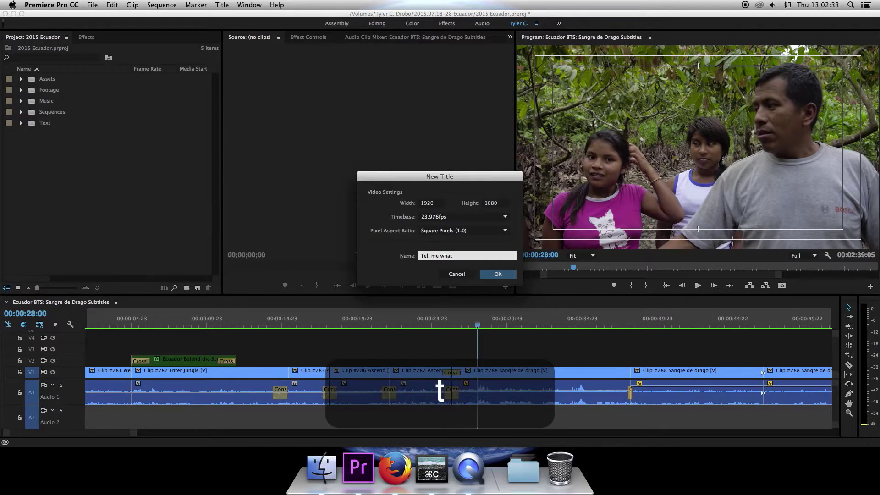
{"action": "type", "text": "it is, p"}
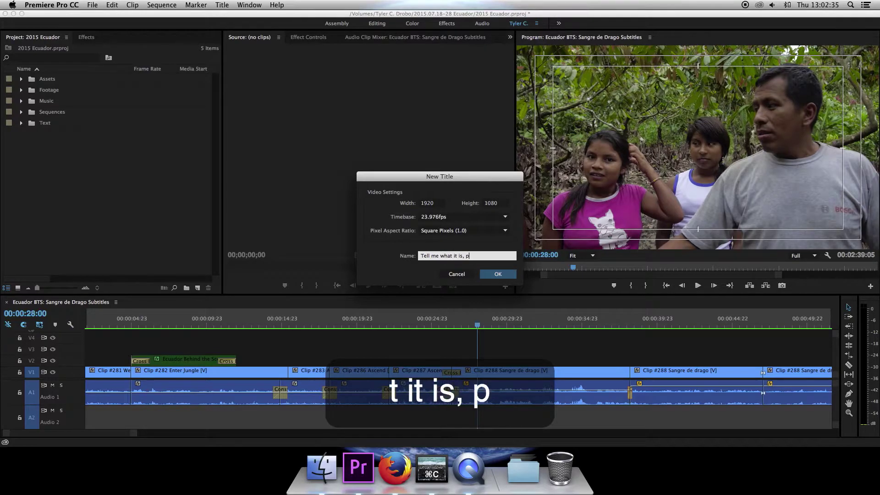
{"action": "type", "text": "lease."}
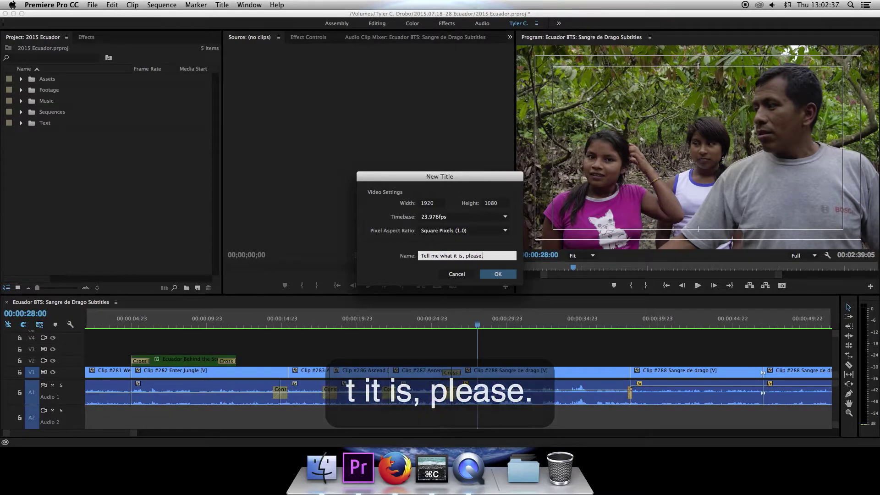
{"action": "key", "text": "super+a"}
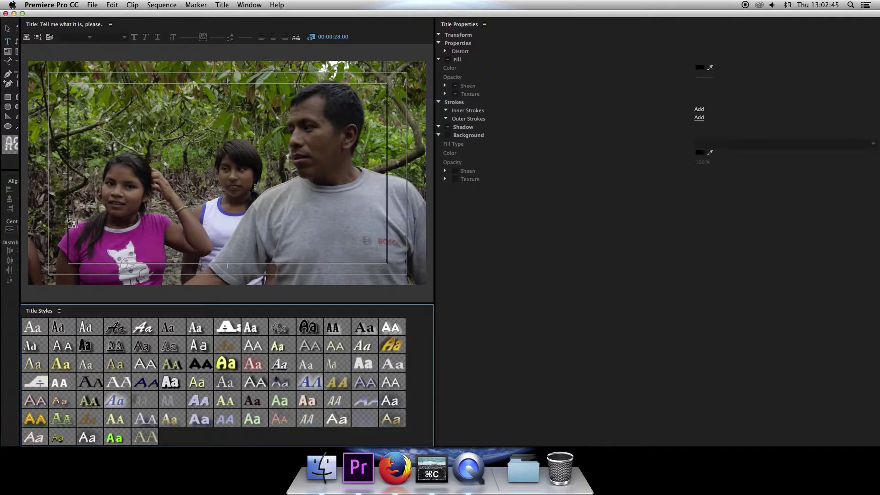
Draw a wide text box on the lower frame and paste in 'Tell me what it is, please.'
{"action": "left_click", "coordinate": [69, 219]}
{"action": "left_click_drag", "start_coordinate": [69, 219], "coordinate": [152, 254]}
{"action": "left_click_drag", "start_coordinate": [314, 262], "coordinate": [387, 265]}
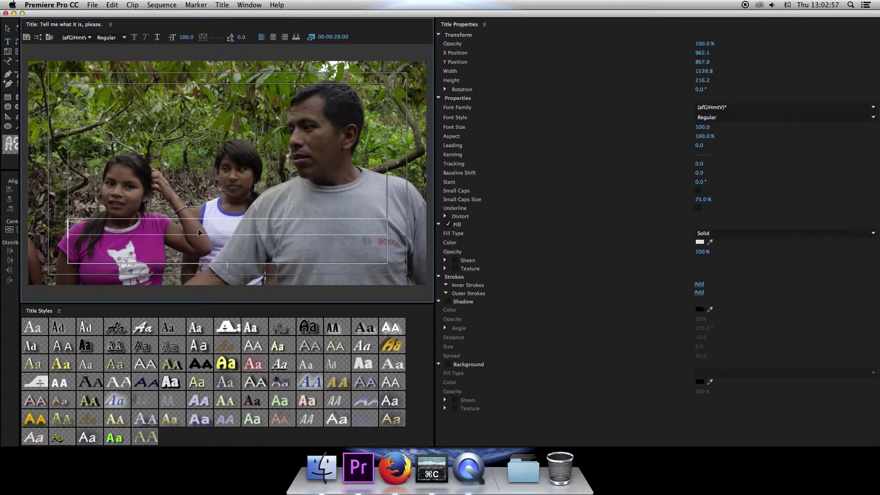
{"action": "key", "text": "super+v"}
Centre the text, set it in Alte Haas Grotesk, and move it lower in the frame
{"action": "key", "text": "super+a"}
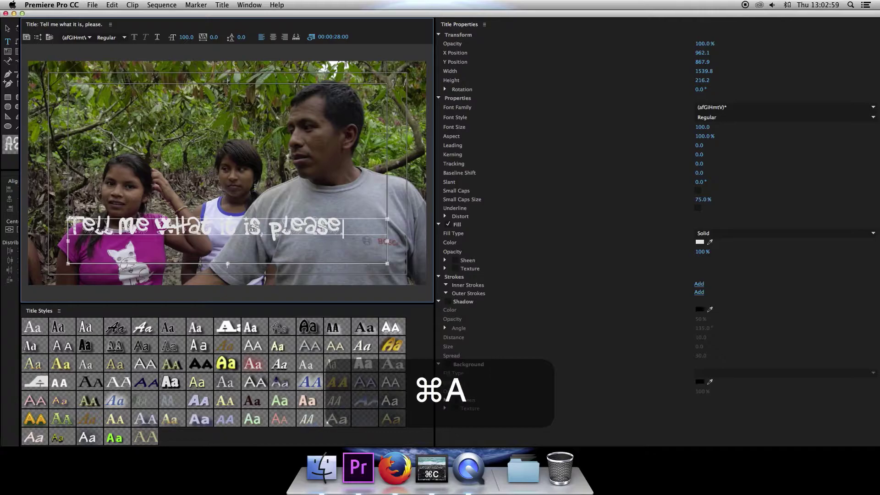
{"action": "left_click", "coordinate": [273, 38]}
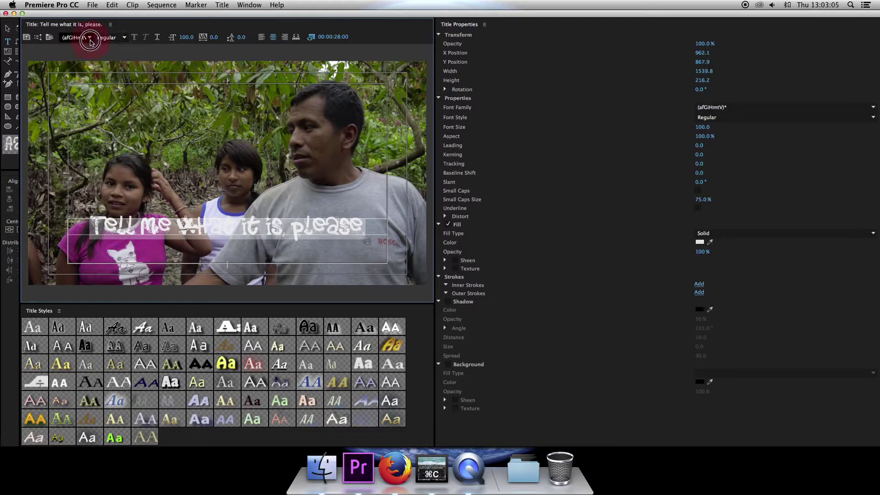
{"action": "left_click", "coordinate": [89, 39]}
{"action": "scroll", "coordinate": [87, 147], "scroll_direction": "down", "scroll_amount": 3}
{"action": "left_click", "coordinate": [89, 162]}
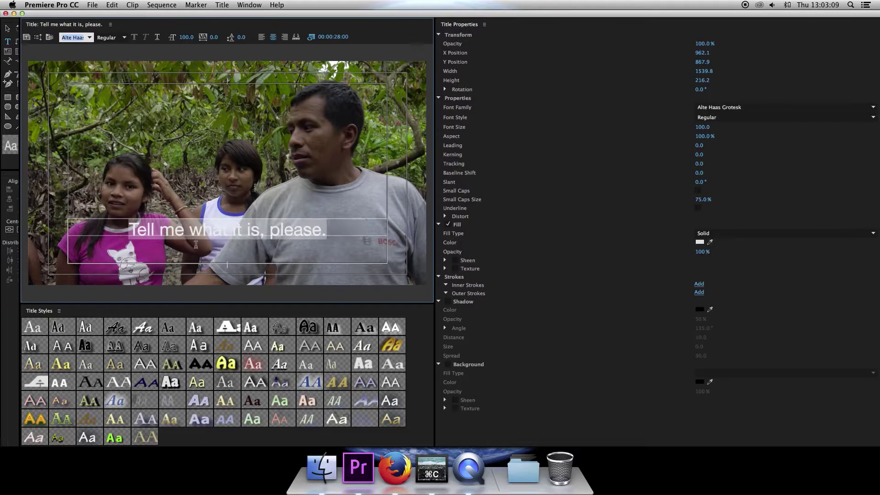
{"action": "left_click", "coordinate": [232, 237], "text": "super"}
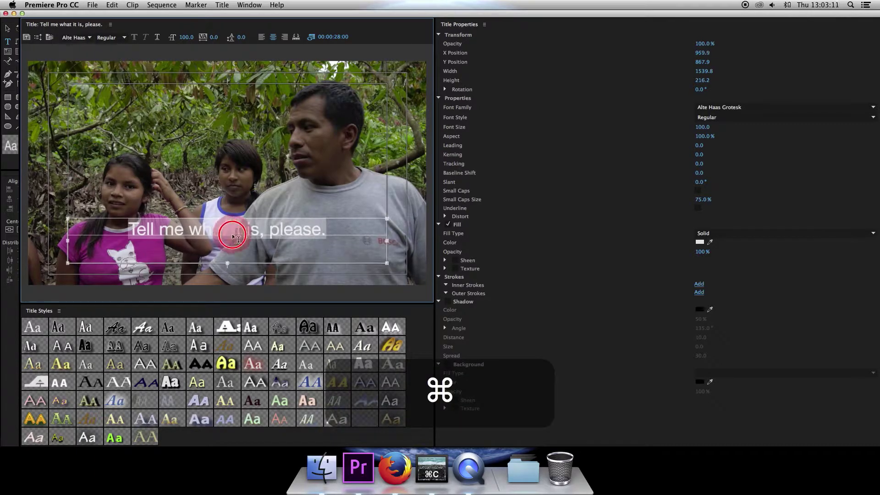
{"action": "left_click_drag", "start_coordinate": [233, 236], "coordinate": [233, 260]}
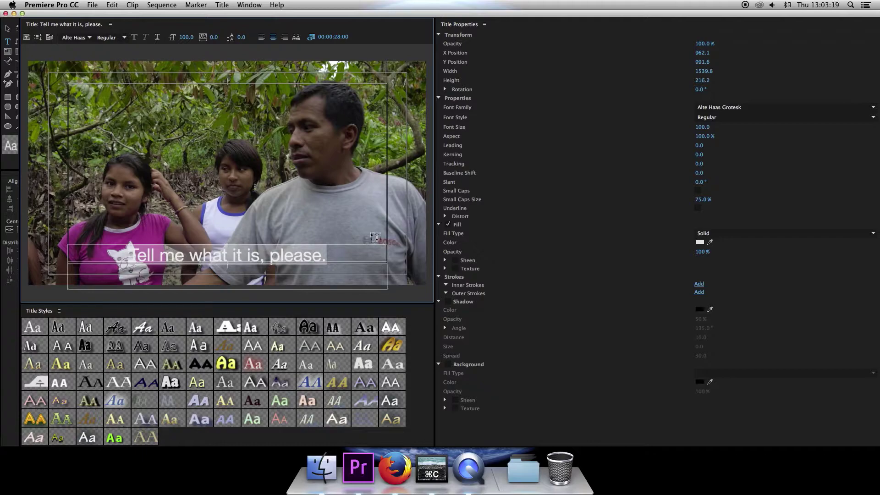
Make the text fill yellow by setting its blue value to 0
{"action": "left_click", "coordinate": [700, 242]}
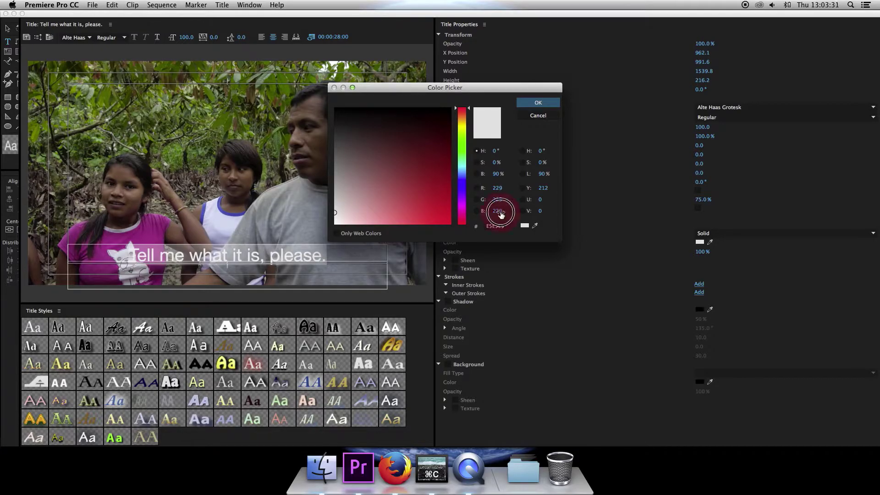
{"action": "left_click", "coordinate": [498, 211]}
{"action": "type", "text": "0"}
{"action": "key", "text": "Return"}
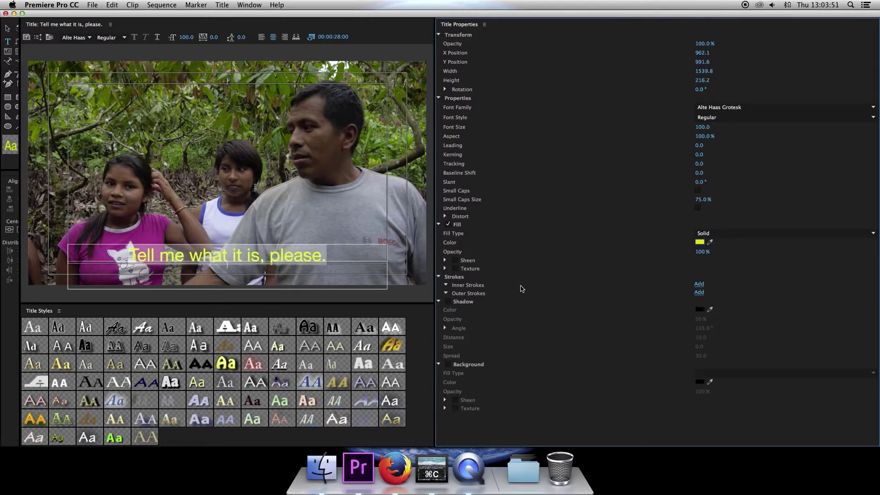
Add a black outer stroke of size 17 and select the subtitle line
{"action": "left_click", "coordinate": [700, 293]}
{"action": "left_click", "coordinate": [698, 319]}
{"action": "type", "text": "17"}
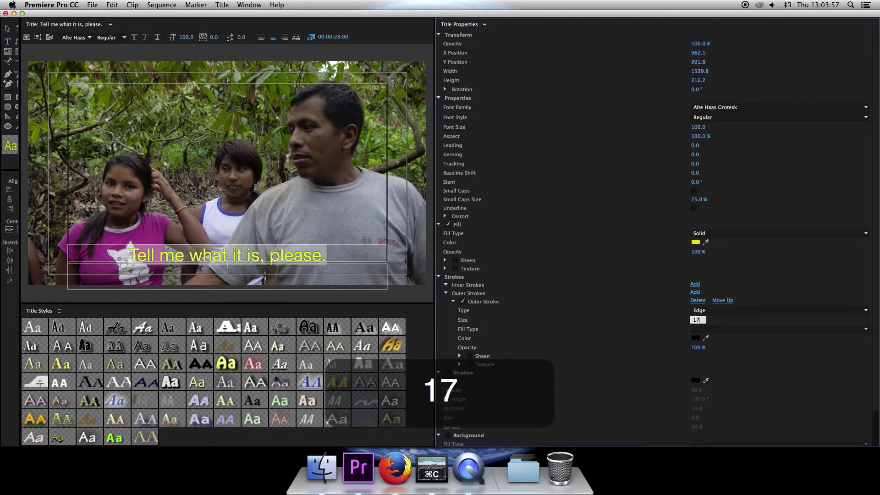
{"action": "key", "text": "Return"}
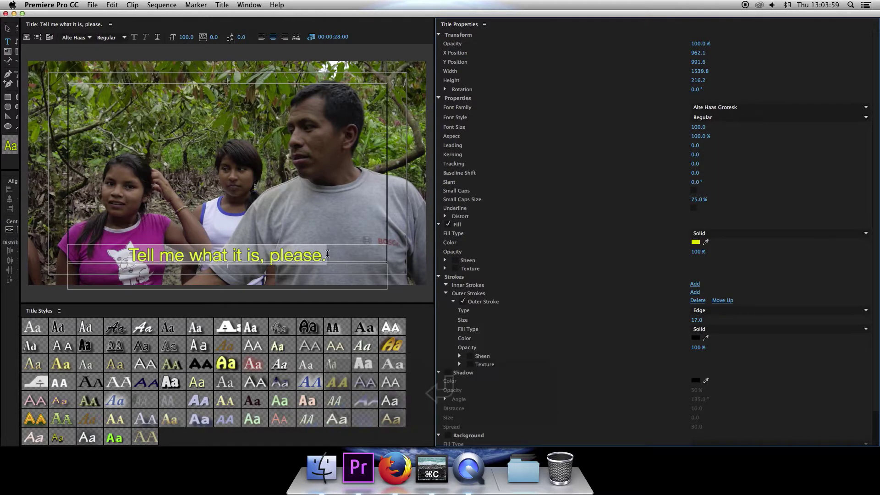
{"action": "left_click_drag", "start_coordinate": [327, 254], "coordinate": [129, 255]}
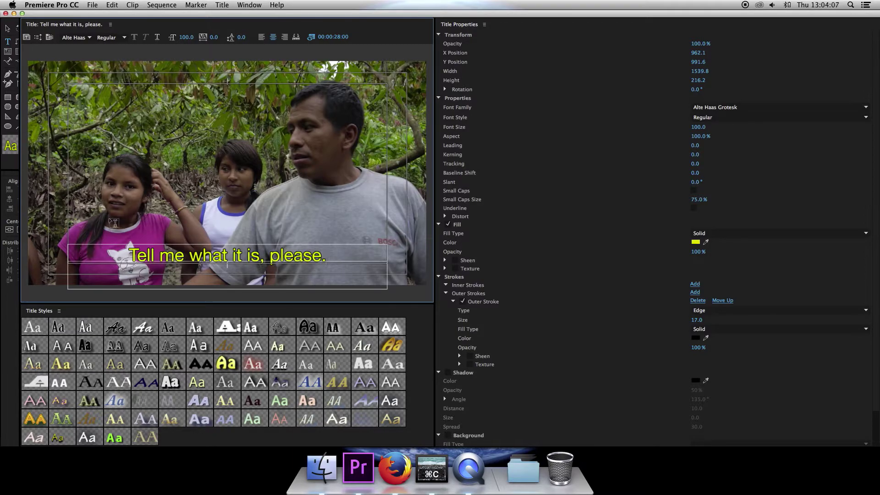
Close the Titler, place the subtitle on V2 above the interview clip, and find the line's end
{"action": "left_click", "coordinate": [5, 13]}
{"action": "left_click", "coordinate": [32, 123]}
{"action": "left_click_drag", "start_coordinate": [35, 126], "coordinate": [482, 362]}
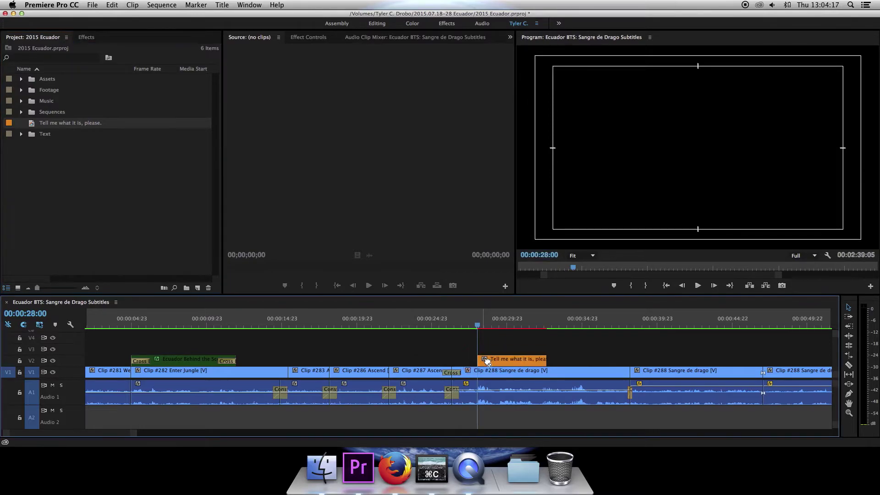
{"action": "left_click_drag", "start_coordinate": [485, 329], "coordinate": [489, 328]}
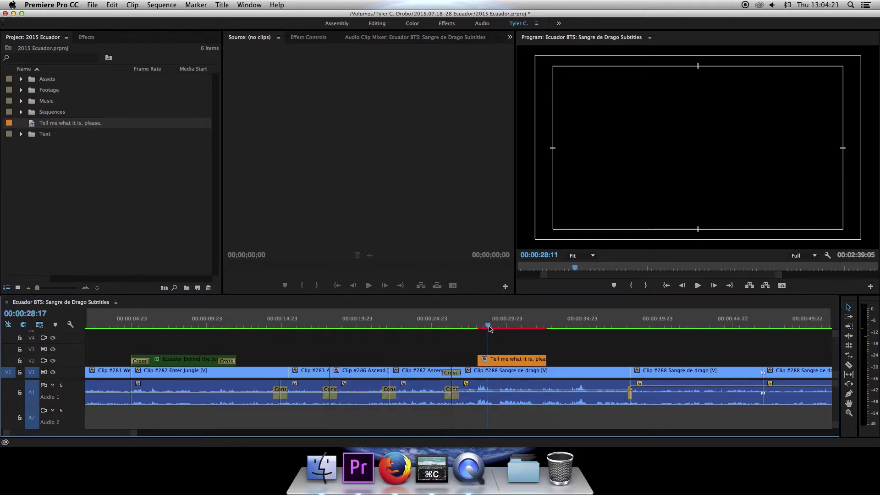
{"action": "key", "text": "Right"}
{"action": "key", "text": "Right"}
{"action": "key", "text": "Right"}
{"action": "key", "text": "Right"}
{"action": "key", "text": "Right"}
{"action": "key", "text": "Right"}
{"action": "key", "text": "Right"}
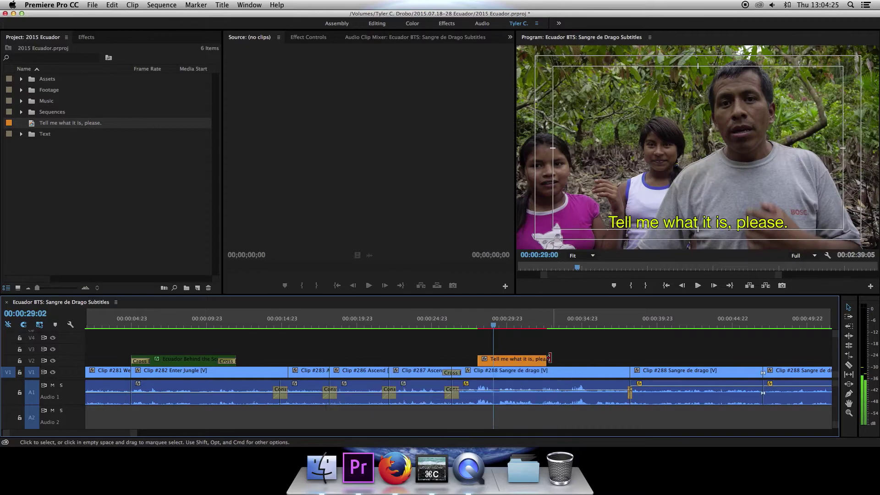
Trim and razor the subtitle to the spoken line, delete the excess, and render In to Out
{"action": "left_click_drag", "start_coordinate": [546, 358], "coordinate": [495, 363]}
{"action": "left_click", "coordinate": [521, 362]}
{"action": "key", "text": "b"}
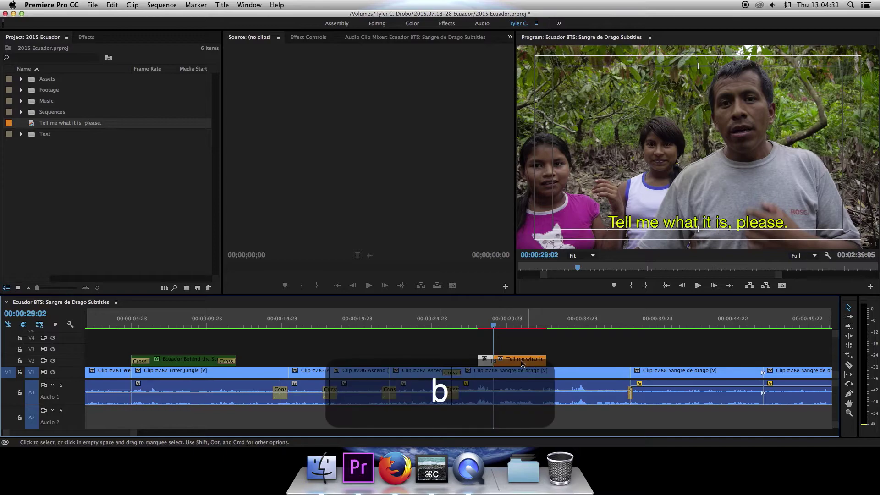
{"action": "left_click", "coordinate": [517, 359]}
{"action": "key", "text": "BackSpace"}
{"action": "left_click", "coordinate": [476, 326]}
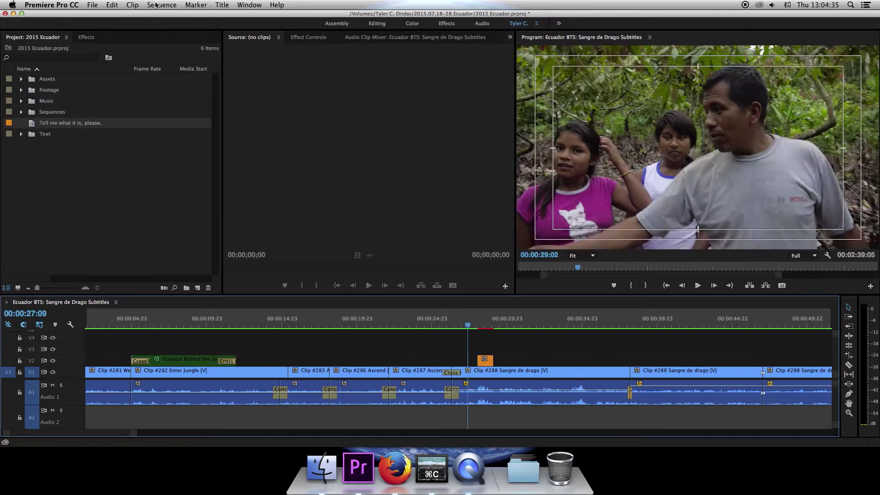
{"action": "left_click", "coordinate": [171, 4]}
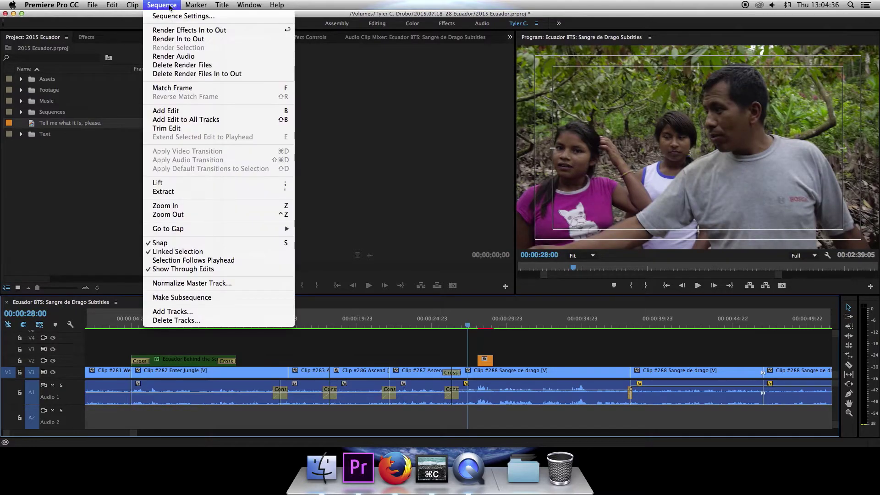
{"action": "left_click", "coordinate": [172, 40]}
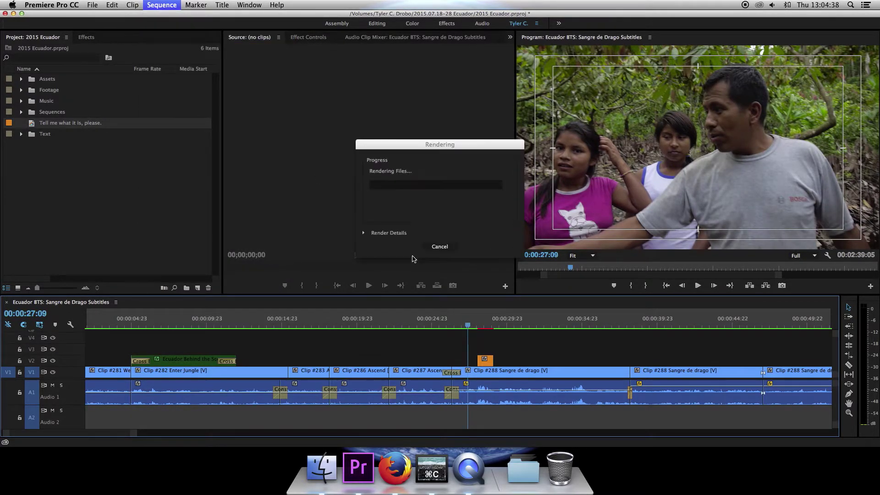
Play back the rendered sequence and scrub onto the subtitle clip to review it
{"action": "left_click", "coordinate": [538, 357]}
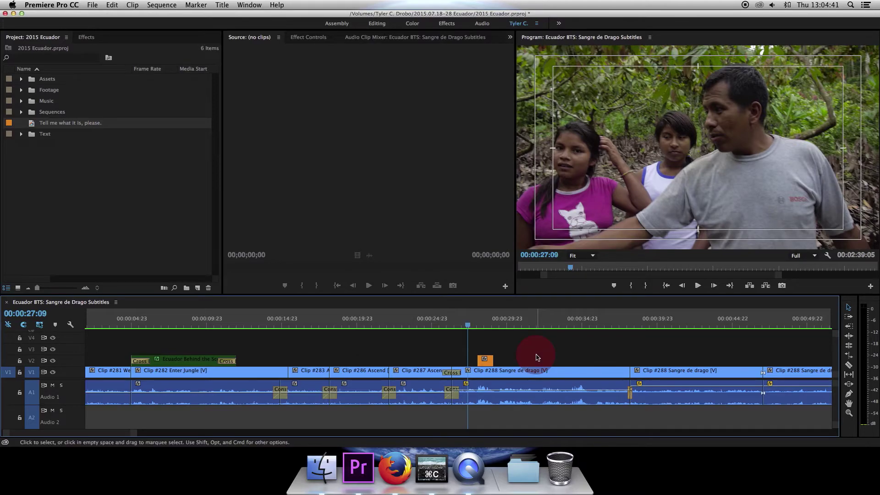
{"action": "key", "text": "space"}
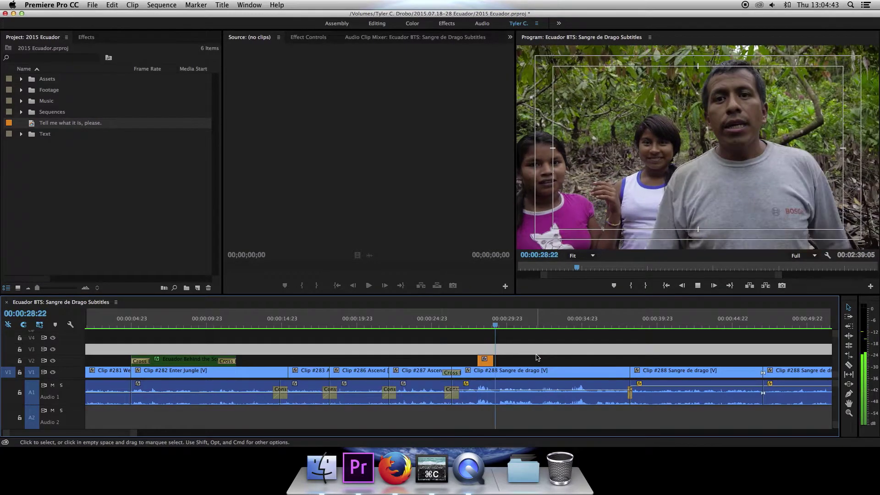
{"action": "left_click", "coordinate": [500, 327]}
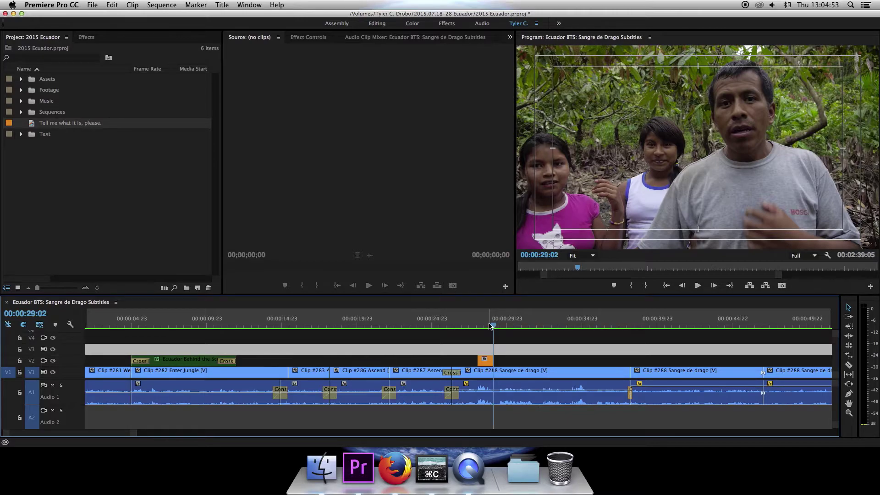
{"action": "left_click_drag", "start_coordinate": [490, 325], "coordinate": [487, 324]}
{"action": "left_click", "coordinate": [485, 361]}
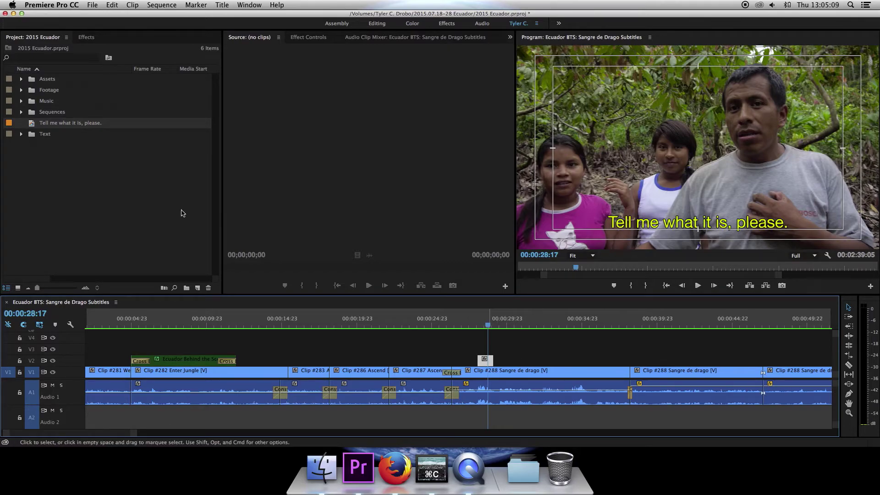
{"action": "left_click", "coordinate": [134, 218]}
{"action": "left_click", "coordinate": [31, 124]}
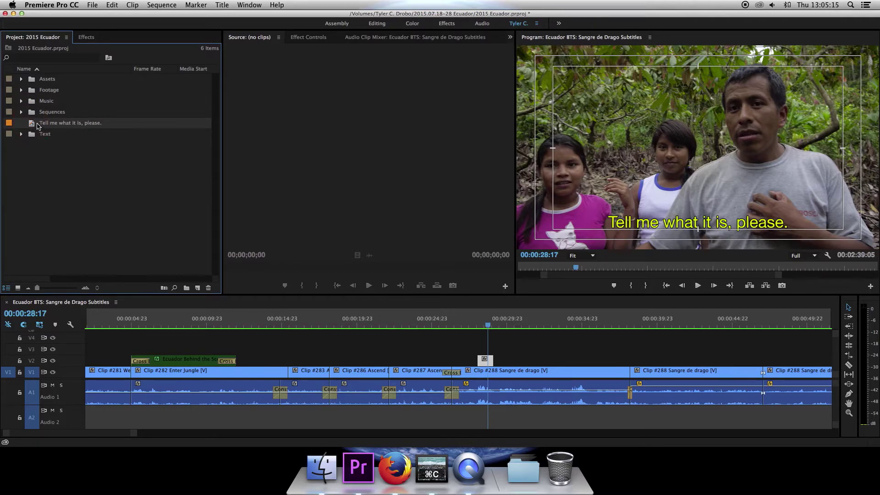
Park the playhead at 00:00:29:12, just after the first subtitle, and select its title
{"action": "left_click", "coordinate": [494, 326]}
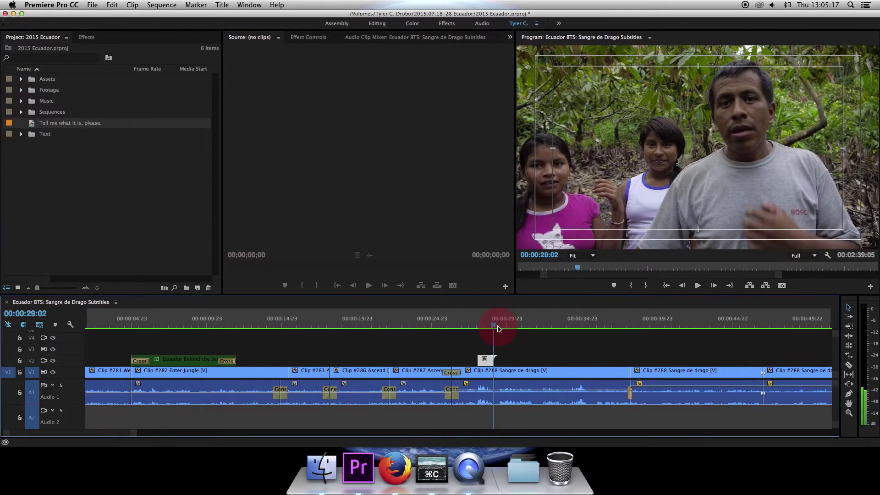
{"action": "key", "text": "space"}
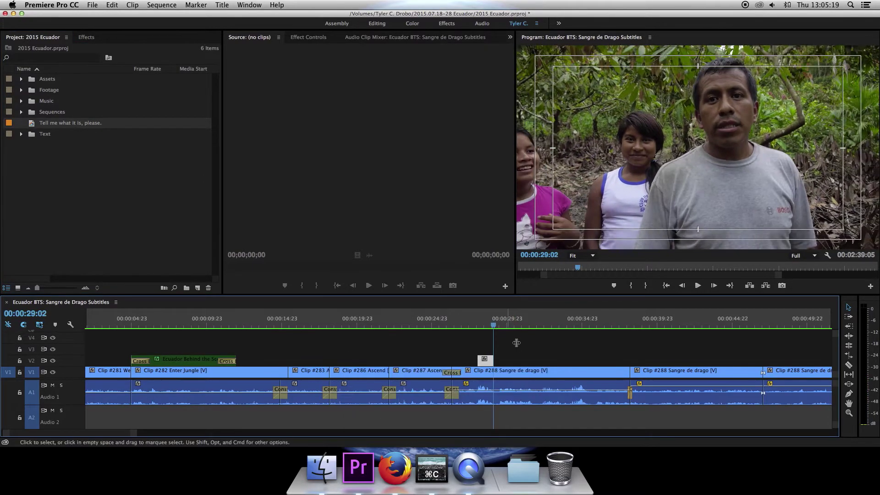
{"action": "left_click", "coordinate": [502, 326]}
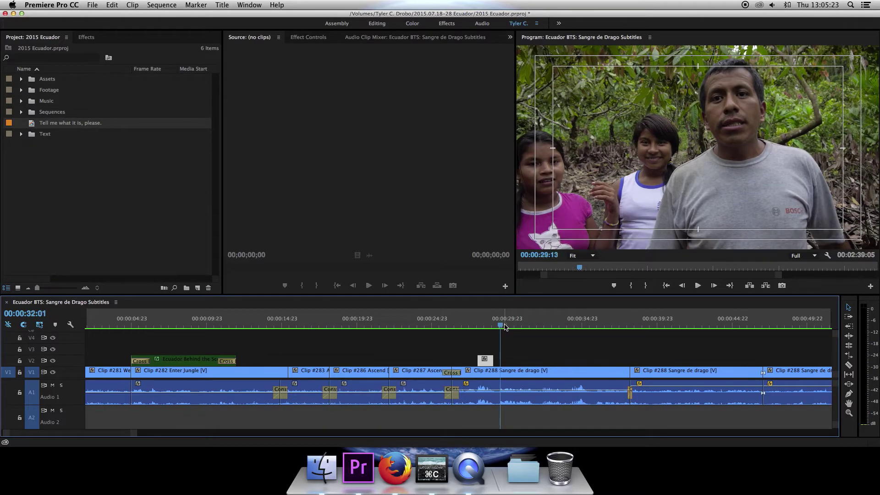
{"action": "key", "text": "Right"}
{"action": "key", "text": "Right"}
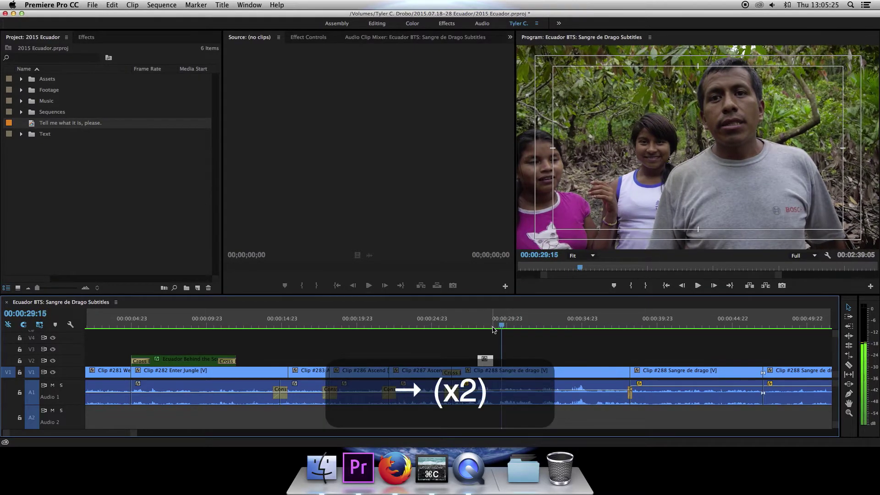
{"action": "key", "text": "Left"}
{"action": "key", "text": "Left"}
{"action": "key", "text": "Left"}
{"action": "key", "text": "Left"}
{"action": "key", "text": "Left"}
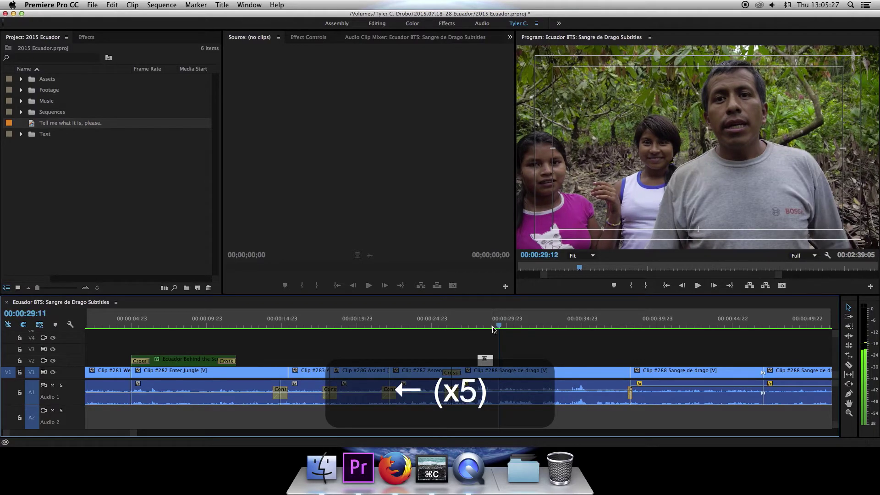
{"action": "key", "text": "Right"}
{"action": "key", "text": "Right"}
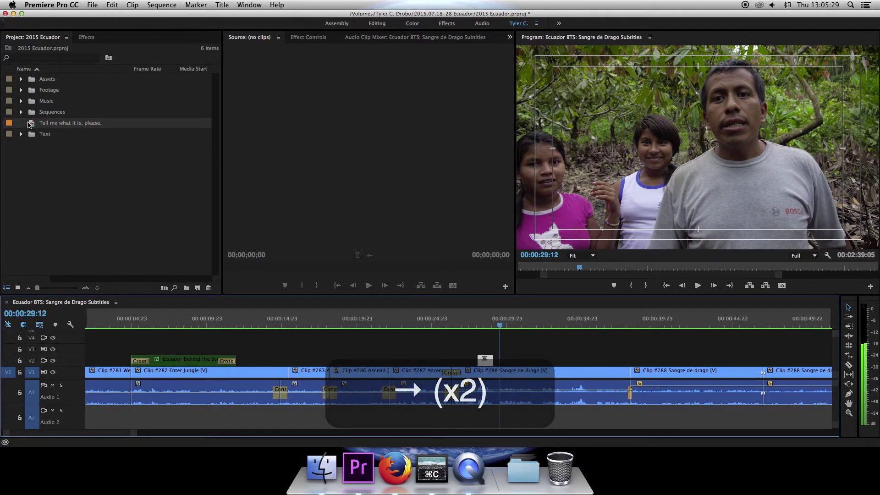
{"action": "left_click", "coordinate": [32, 125]}
Duplicate the subtitle title, rename it 'It's a dragon's blood tree.' and copy that sentence
{"action": "key", "text": "super+c"}
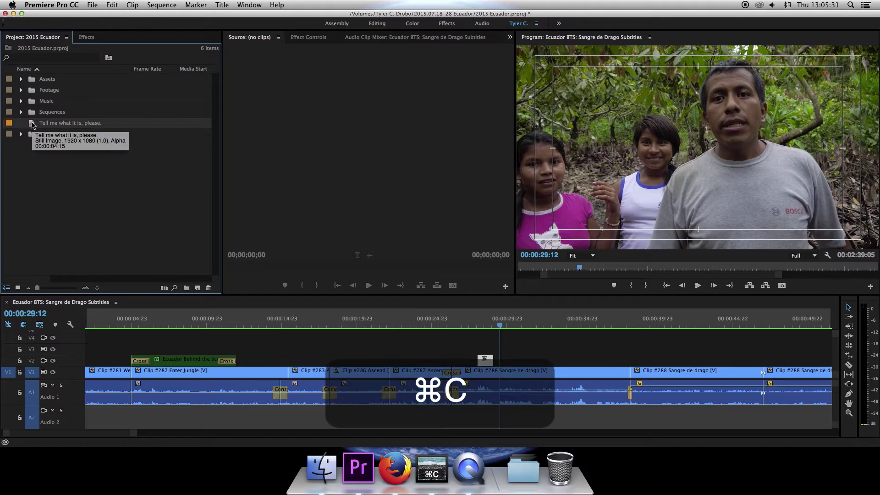
{"action": "key", "text": "super+v"}
{"action": "left_click", "coordinate": [58, 135]}
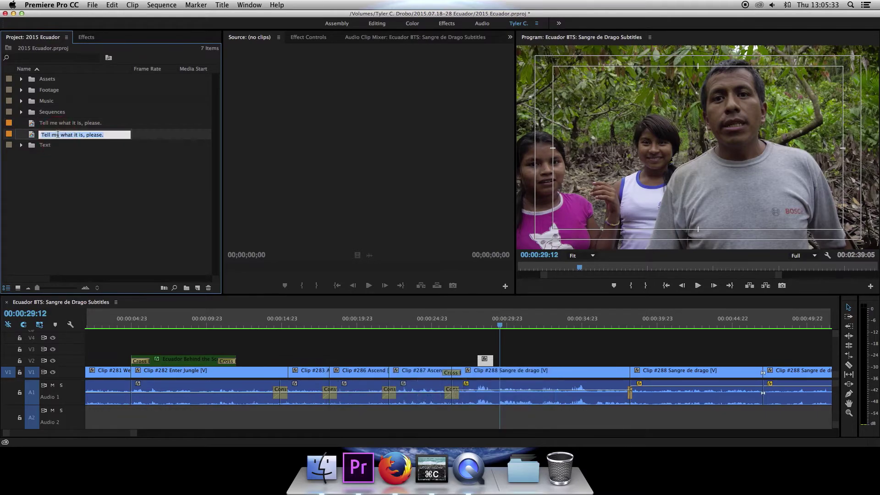
{"action": "type", "text": "It"}
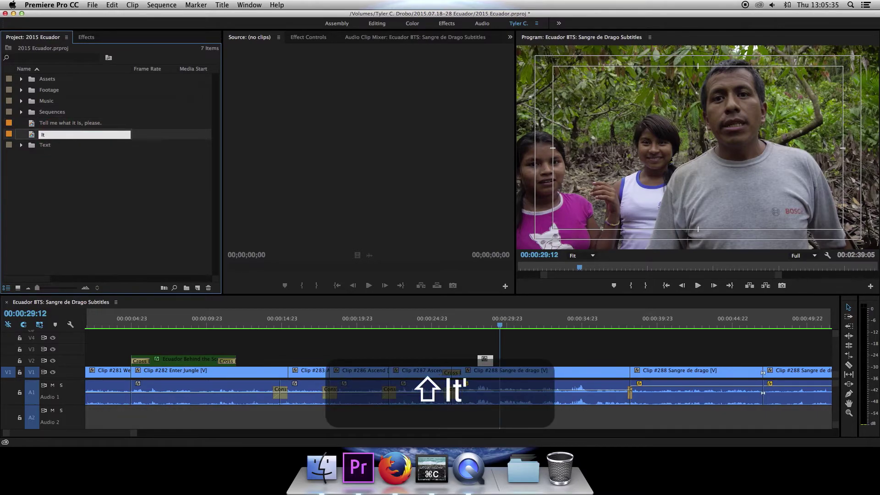
{"action": "type", "text": "'s a drago"}
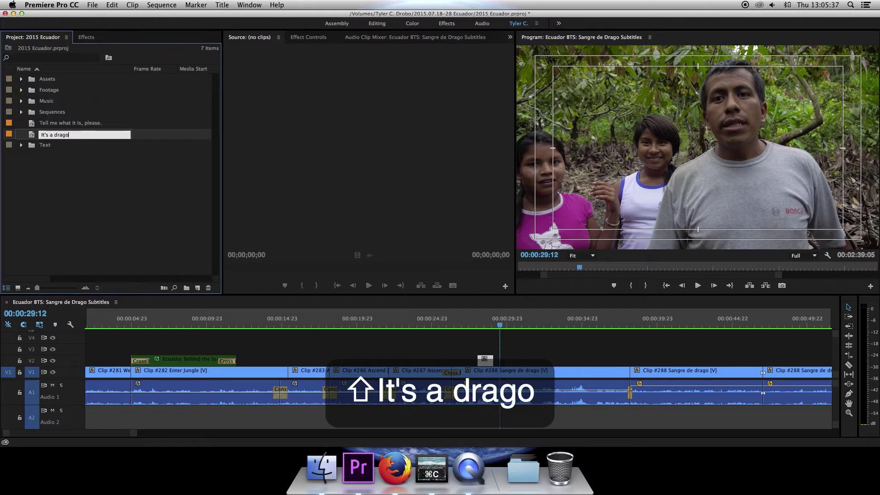
{"action": "type", "text": "n's blood "}
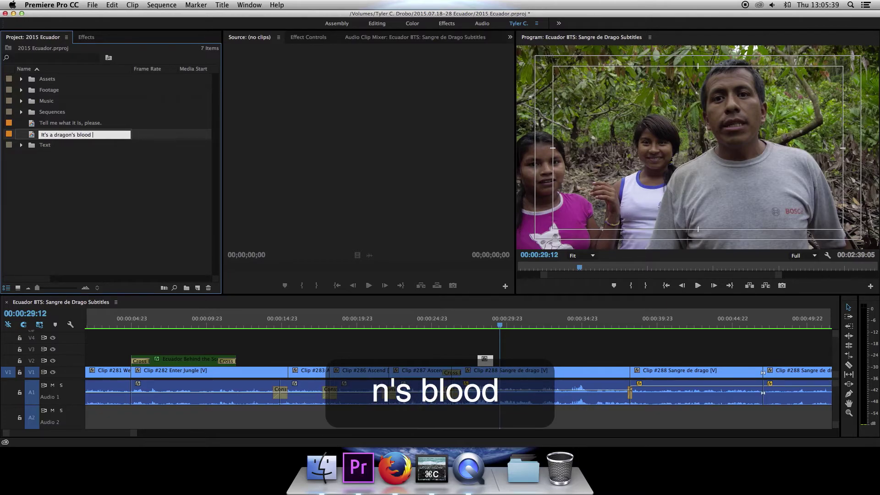
{"action": "type", "text": "tree."}
{"action": "key", "text": "super+a"}
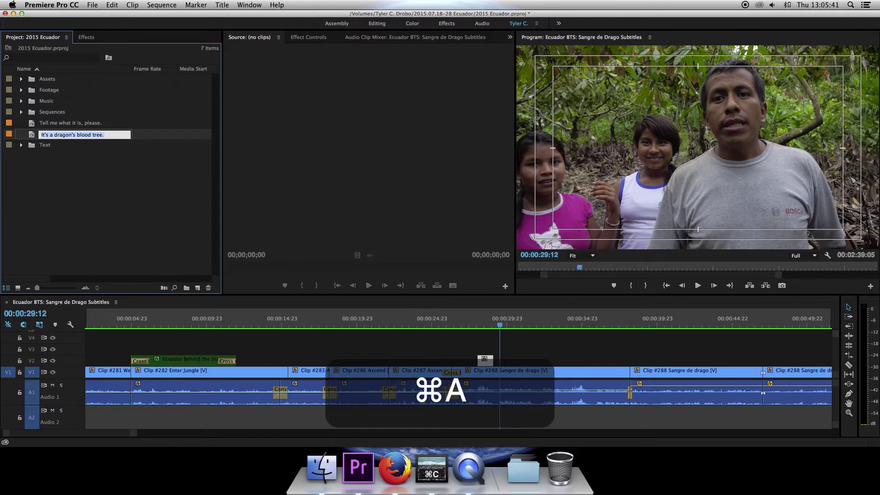
{"action": "key", "text": "super+c"}
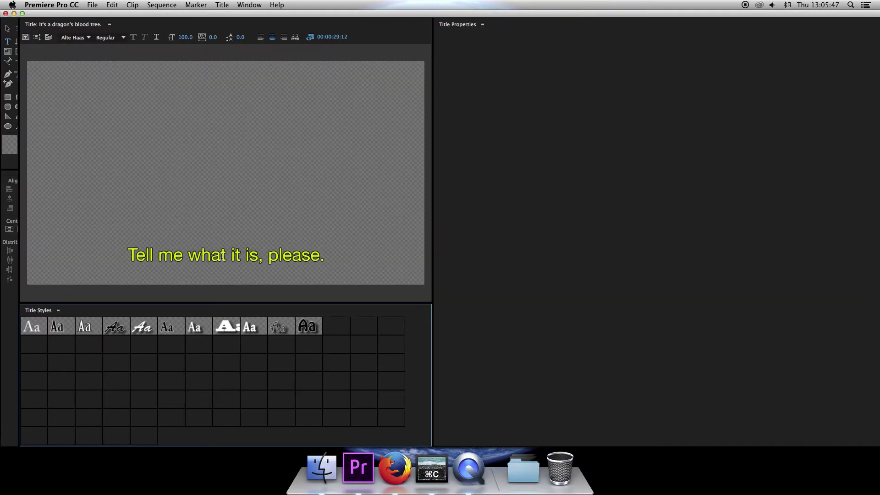
Replace the old caption with 'It's a dragon's blood tree.' and close the Titler
{"action": "left_click", "coordinate": [198, 257]}
{"action": "key", "text": "super+a"}
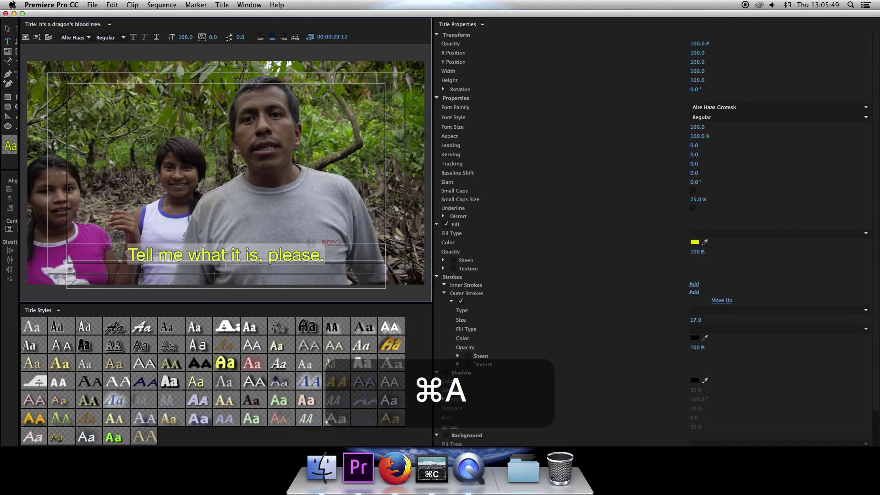
{"action": "key", "text": "super+v"}
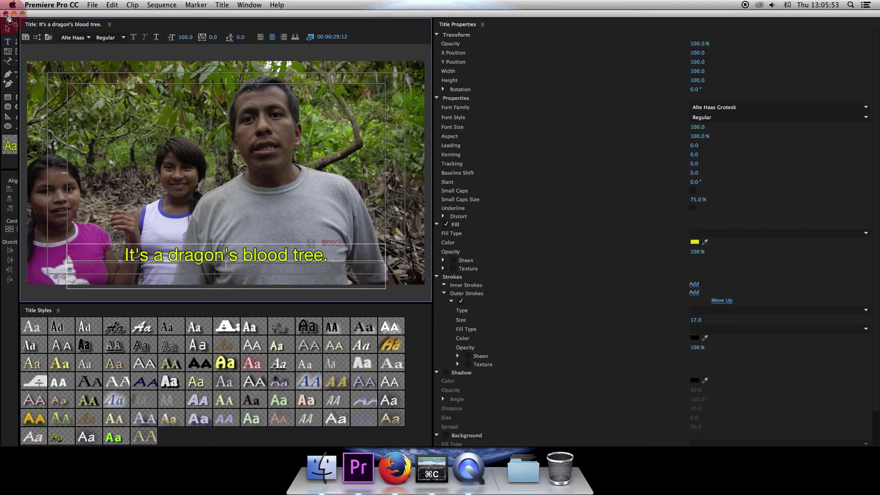
{"action": "left_click", "coordinate": [6, 13]}
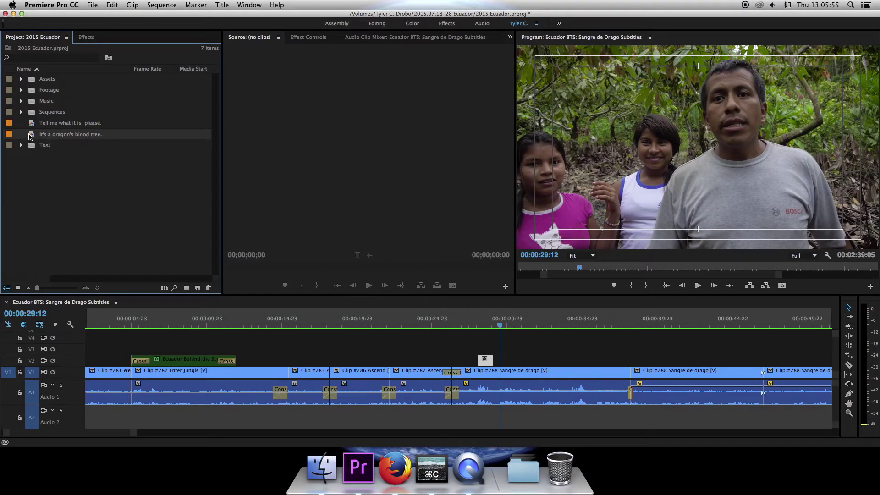
Place the dragon's blood tree title on V2 and shorten it by 7 frames
{"action": "left_click_drag", "start_coordinate": [26, 137], "coordinate": [502, 362]}
{"action": "left_click_drag", "start_coordinate": [565, 362], "coordinate": [532, 364]}
{"action": "left_click", "coordinate": [499, 326]}
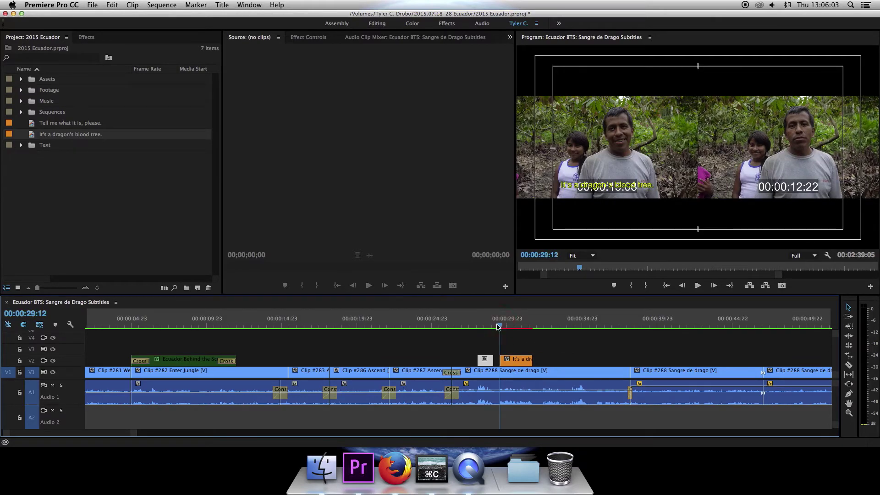
Extend the first subtitle to meet the second, with their edit point at 00:00:29:11
{"action": "key", "text": "z"}
{"action": "key", "text": "z"}
{"action": "key", "text": "z"}
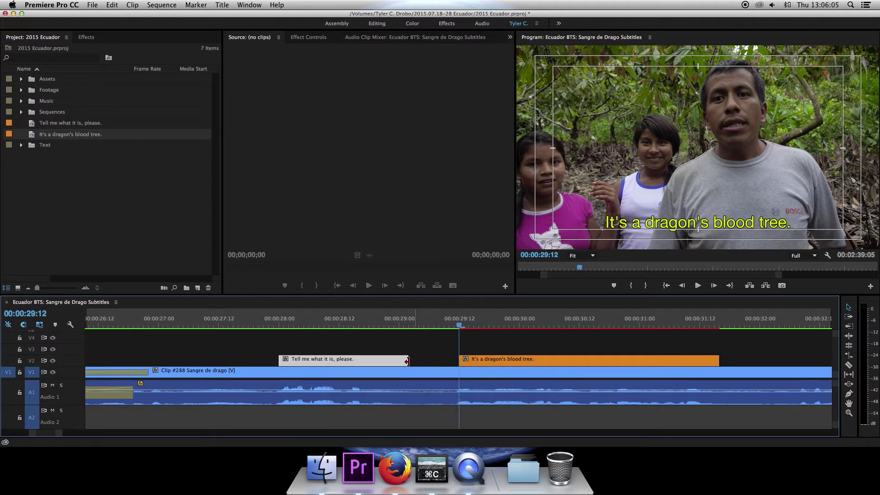
{"action": "left_click_drag", "start_coordinate": [407, 362], "coordinate": [459, 364]}
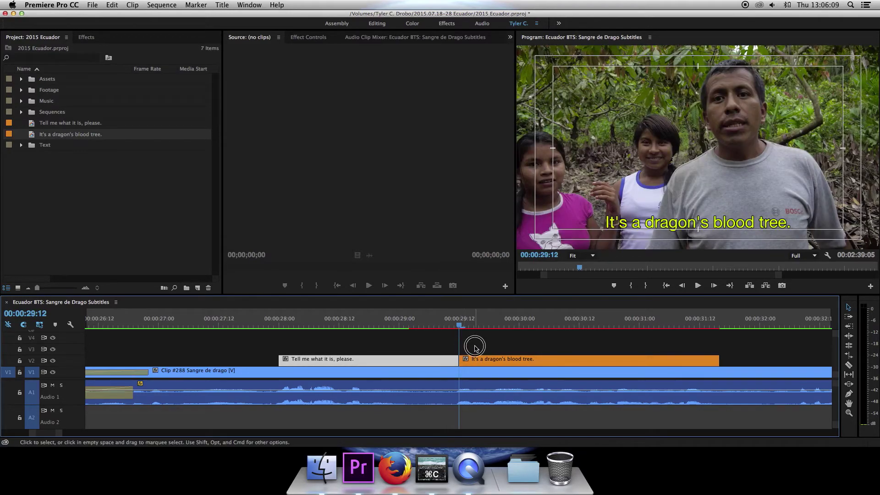
{"action": "left_click", "coordinate": [475, 348]}
{"action": "key", "text": "Left"}
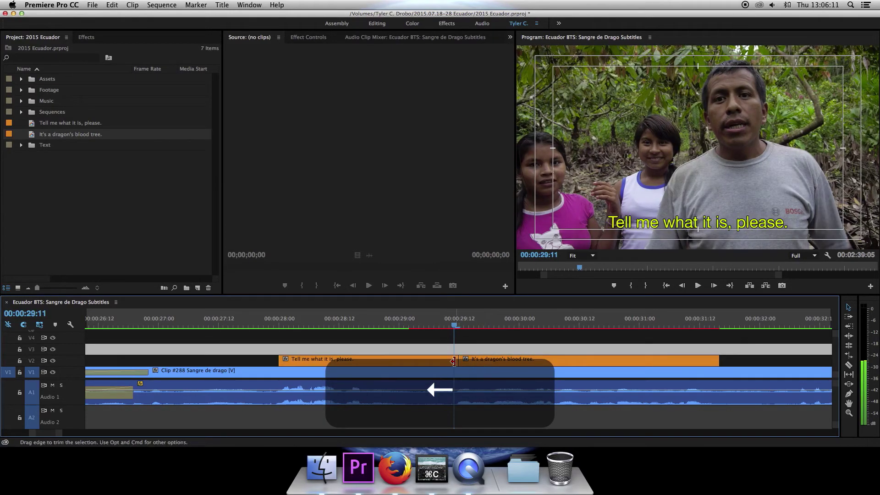
{"action": "left_click_drag", "start_coordinate": [454, 361], "coordinate": [452, 362]}
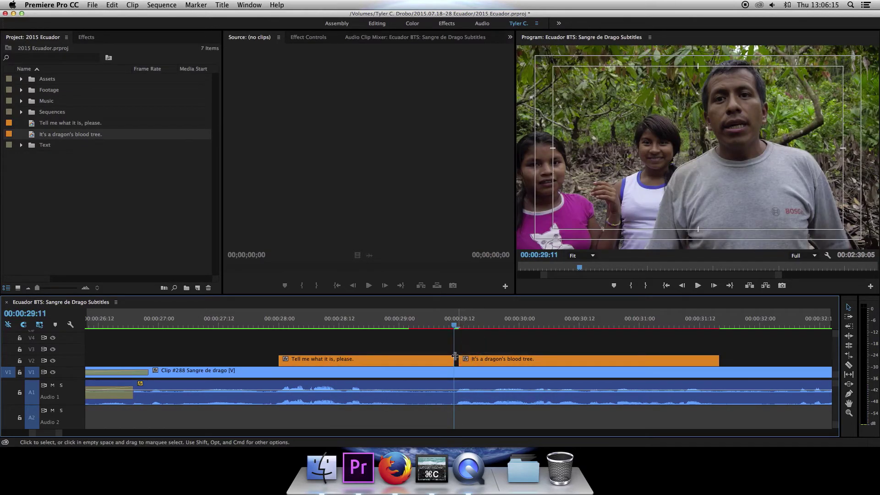
{"action": "left_click", "coordinate": [247, 326]}
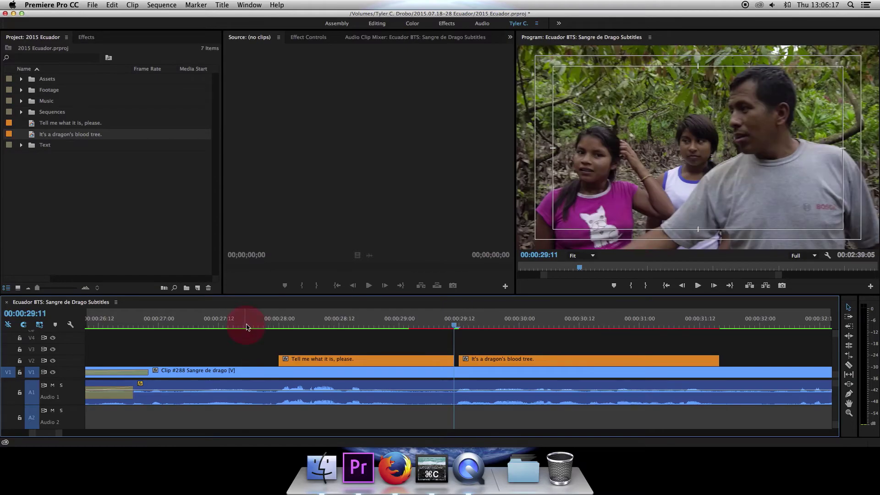
{"action": "key", "text": "ctrl+z"}
{"action": "key", "text": "ctrl+z"}
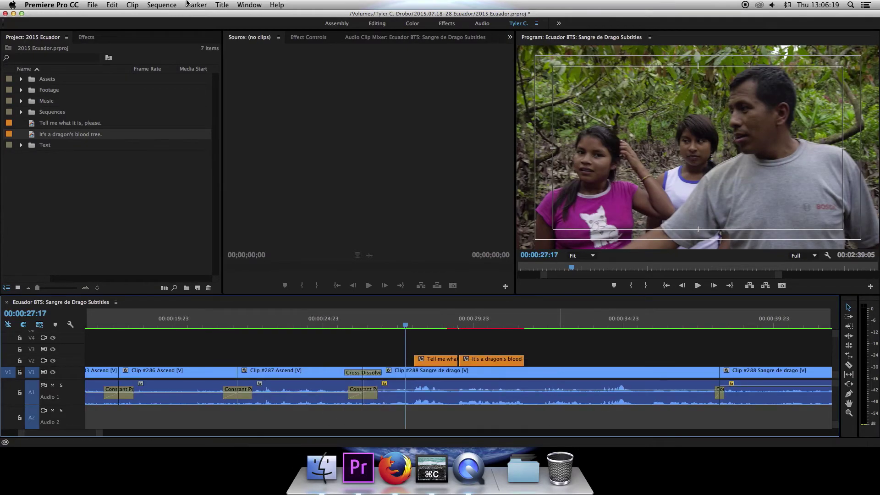
Render In to Out, then play back and stop at 30:16 on the dragon's blood tree subtitle
{"action": "left_click", "coordinate": [162, 5]}
{"action": "left_click", "coordinate": [178, 40]}
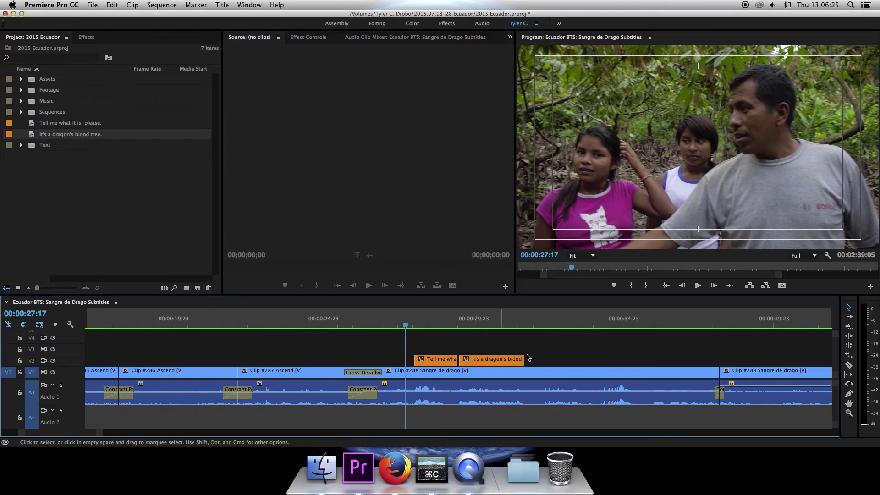
{"action": "left_click", "coordinate": [574, 357]}
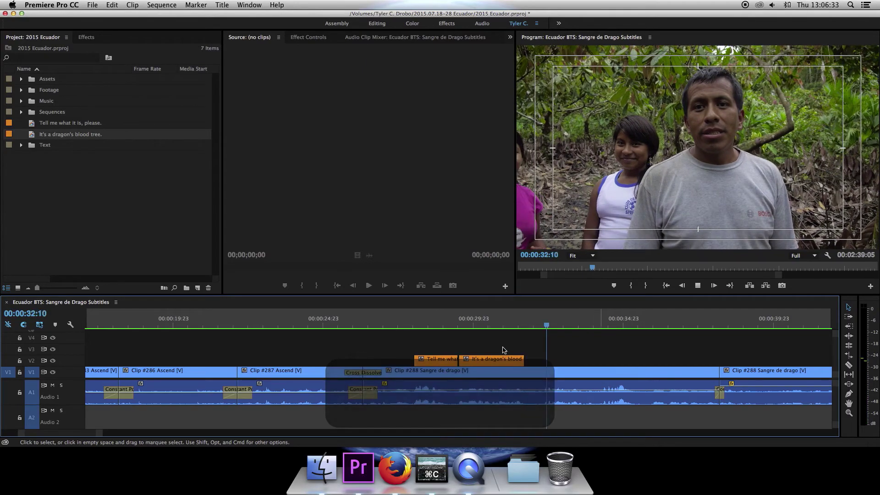
{"action": "left_click", "coordinate": [495, 325]}
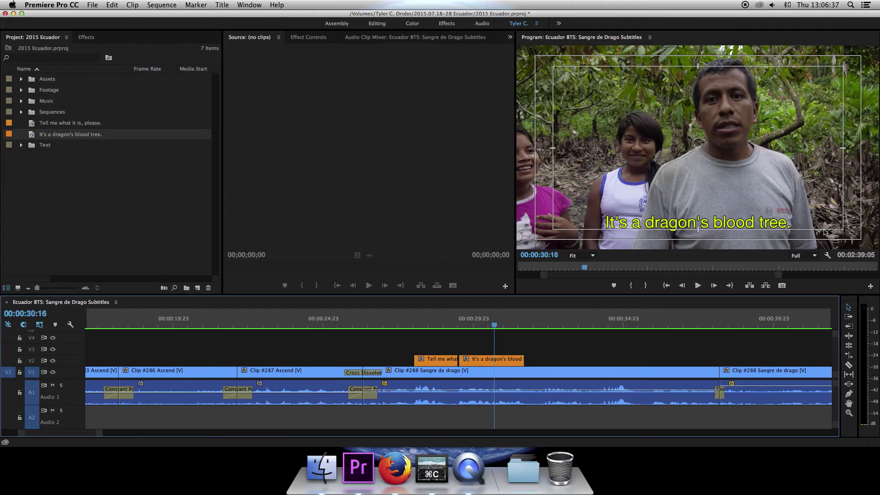
{"action": "left_click", "coordinate": [828, 256]}
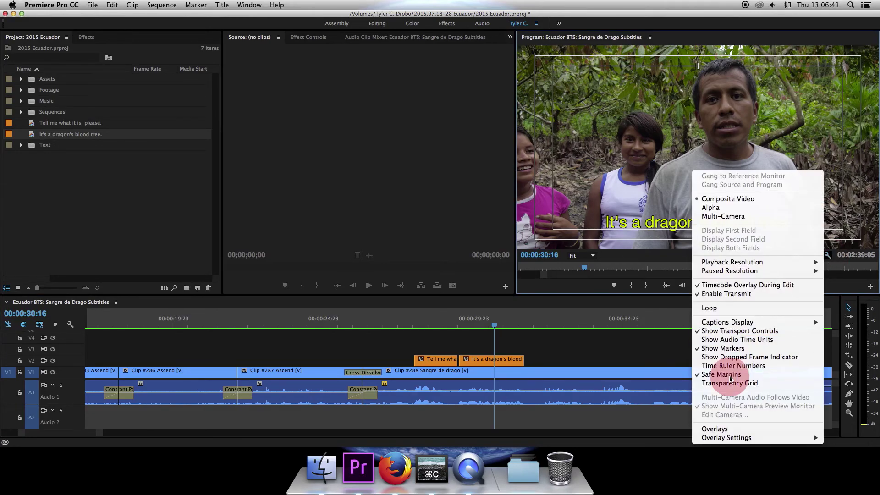
{"action": "left_click", "coordinate": [577, 230]}
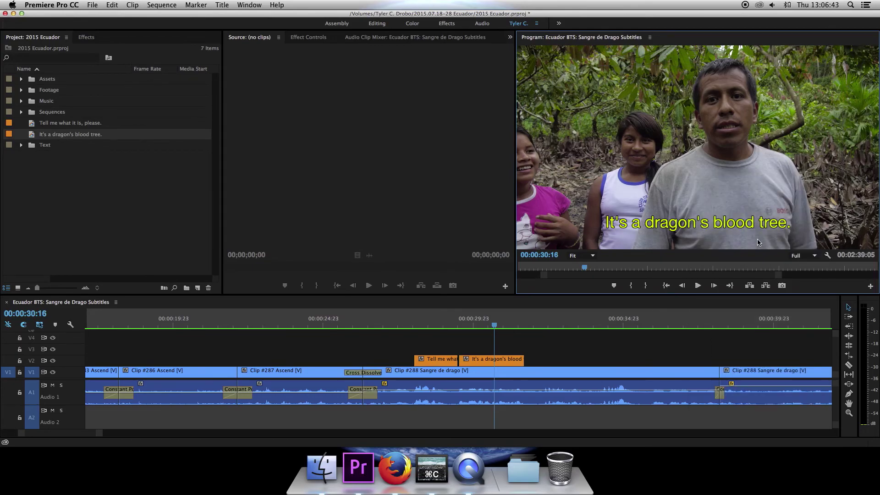
{"action": "left_click", "coordinate": [831, 259]}
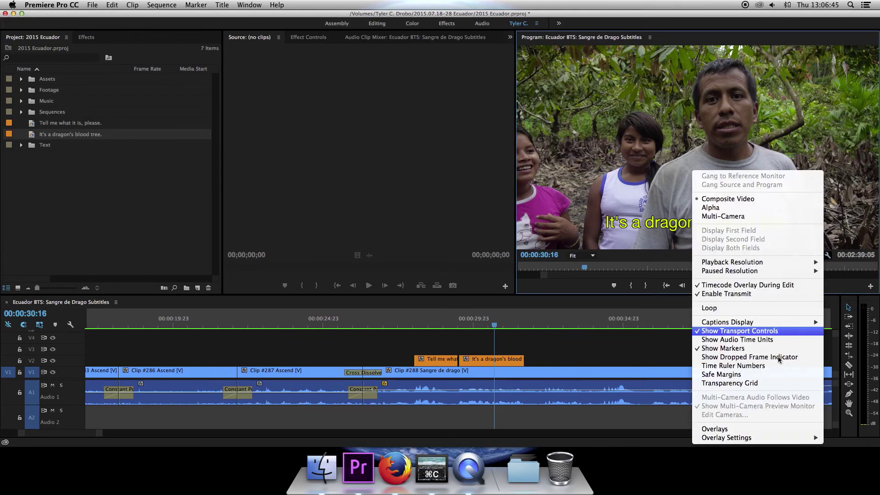
{"action": "left_click", "coordinate": [721, 375]}
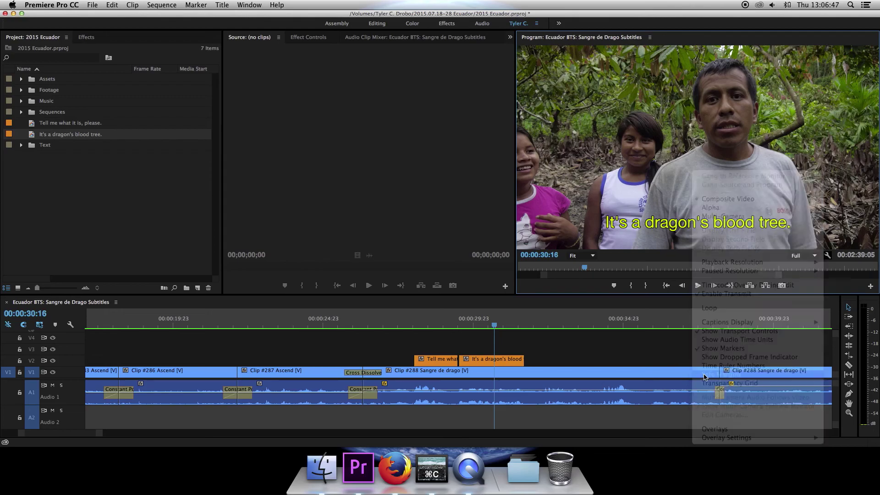